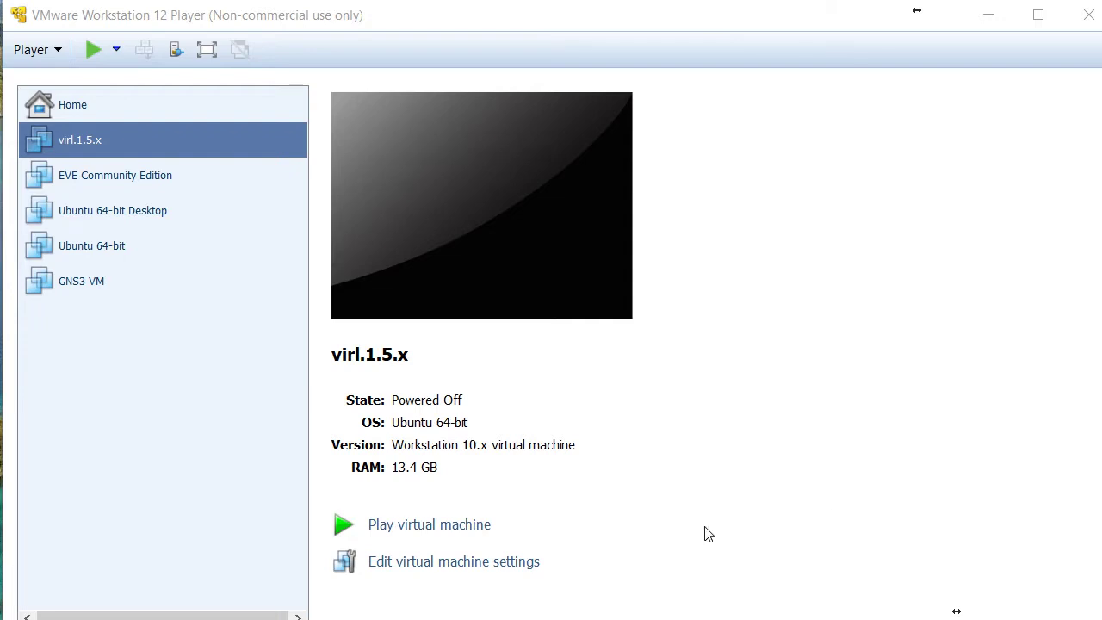
# Power on the virl.1.5.x virtual machine and centre its window so Ubuntu begins booting.
pyautogui.click(456, 525)
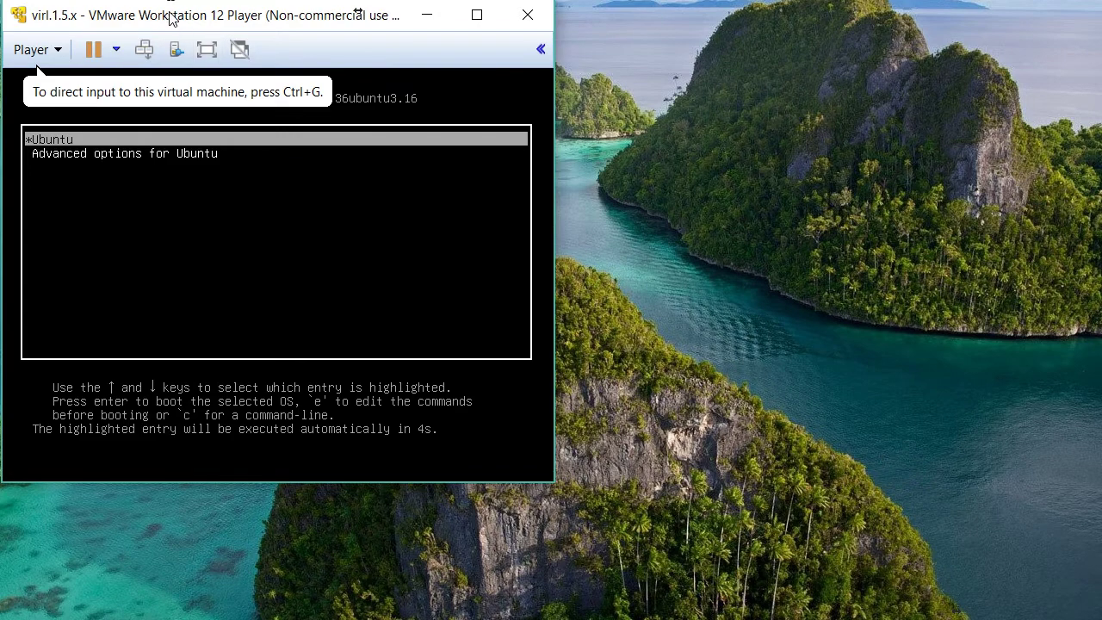
pyautogui.moveTo(170, 15); pyautogui.dragTo(460, 86)
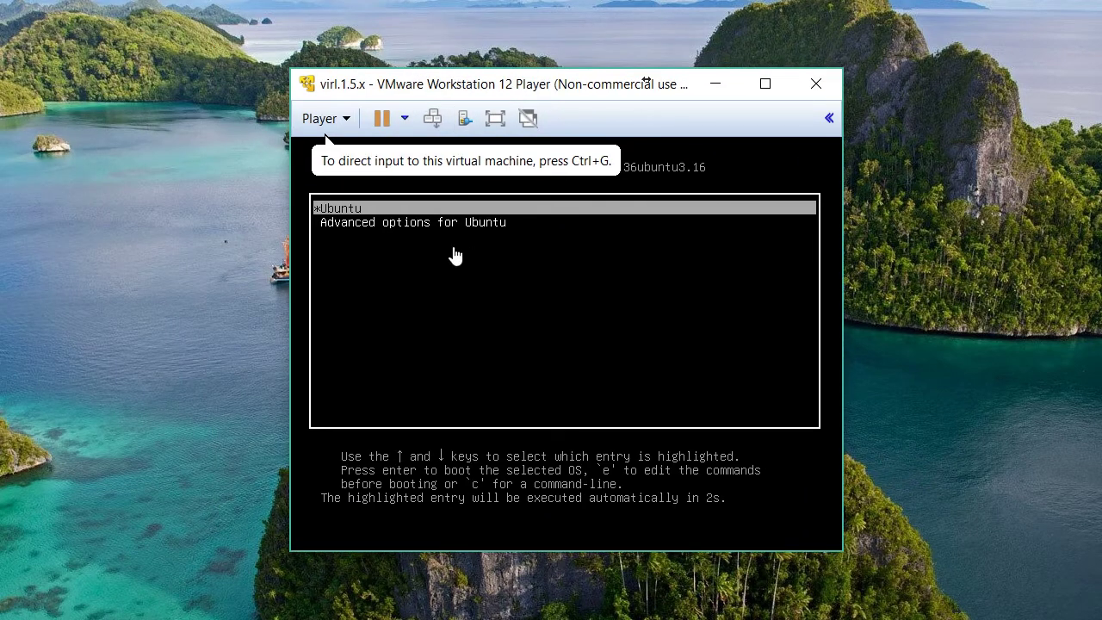
pyautogui.click(438, 315)
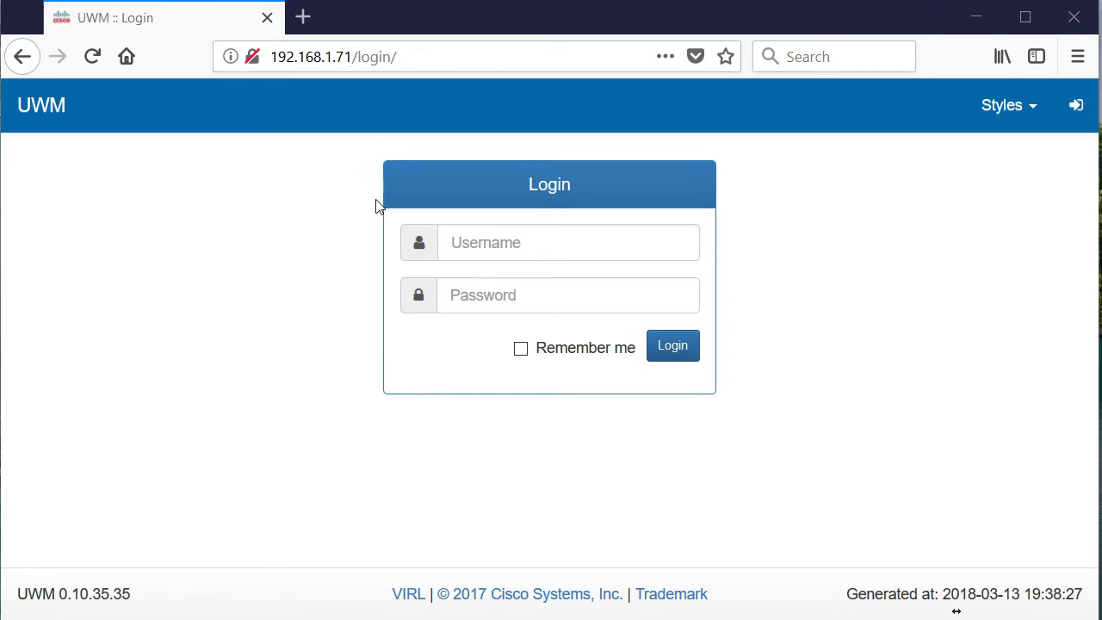
# Log in to UWM with the admin username and its password.
pyautogui.click(511, 245)
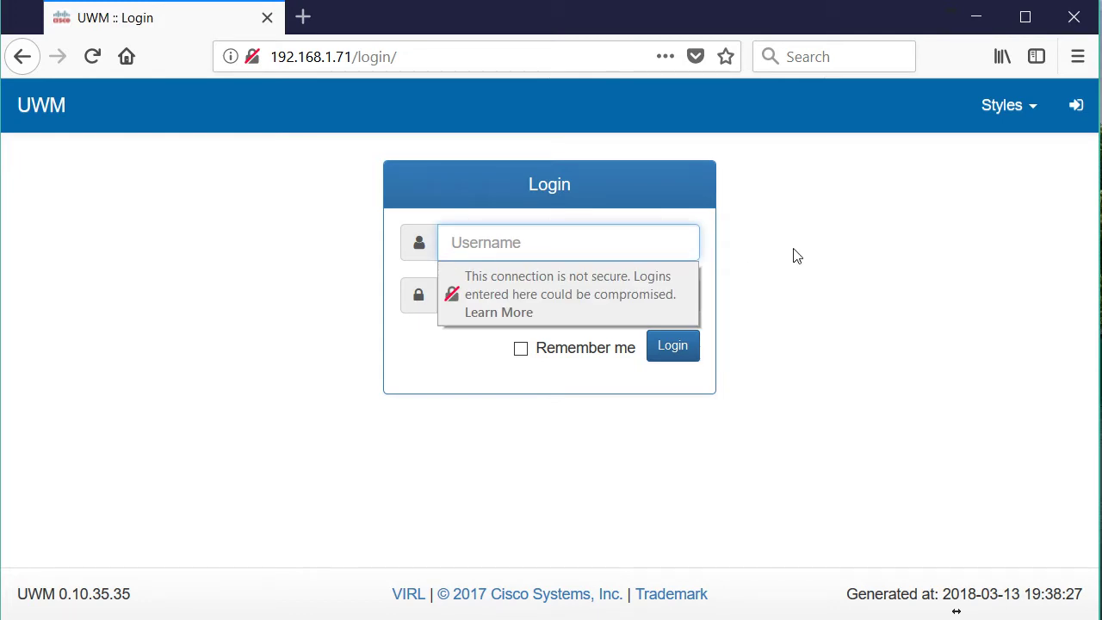
pyautogui.write('uwmadmin')
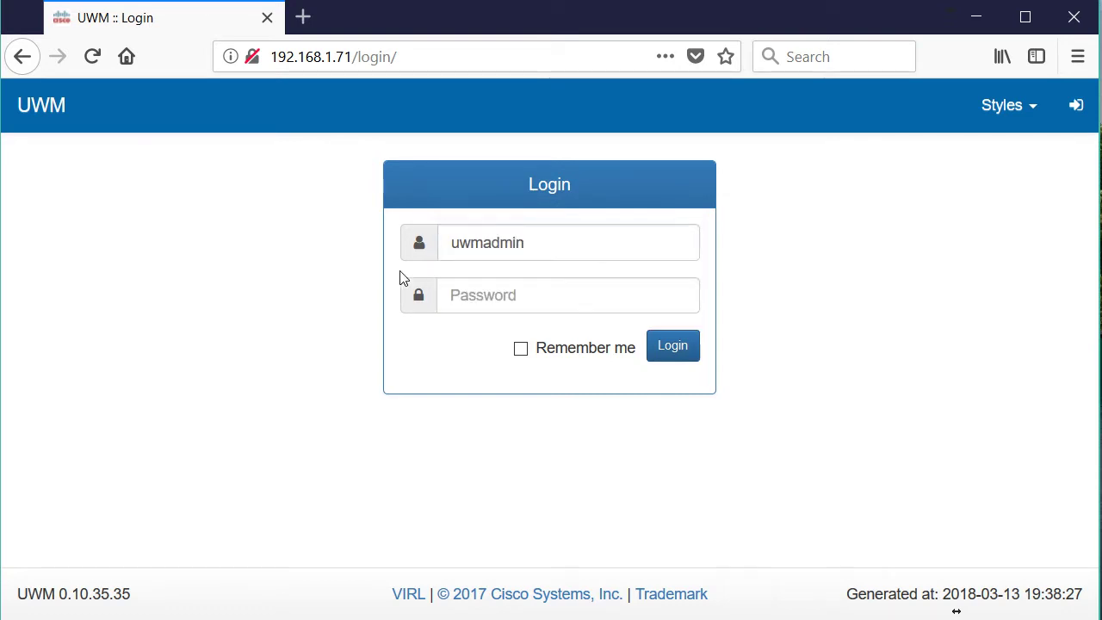
pyautogui.click(481, 298)
pyautogui.write('password')
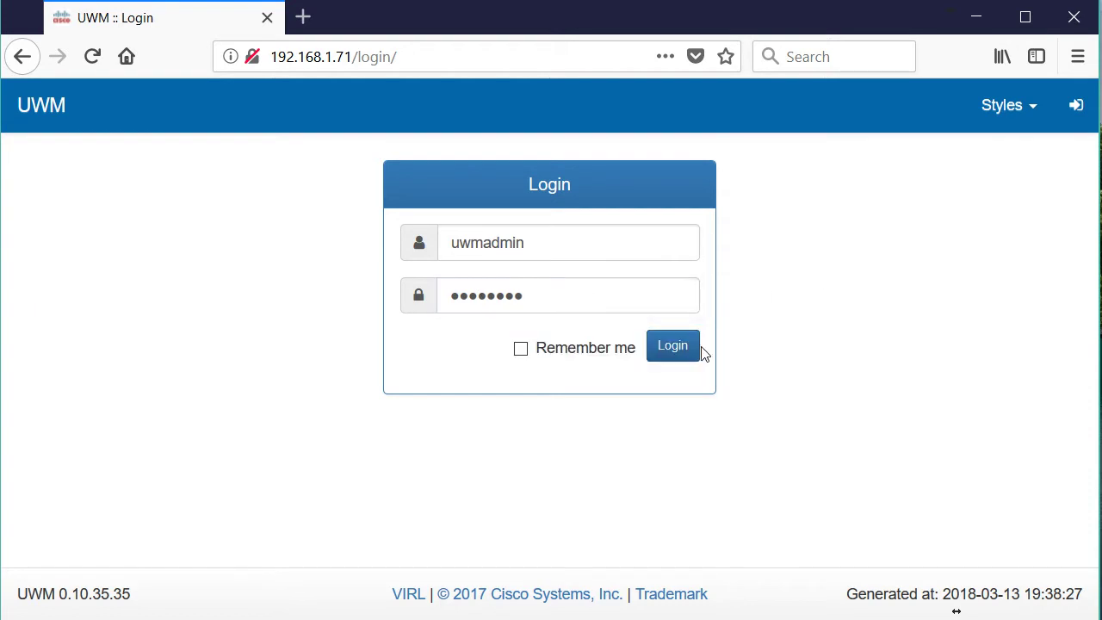
pyautogui.click(686, 356)
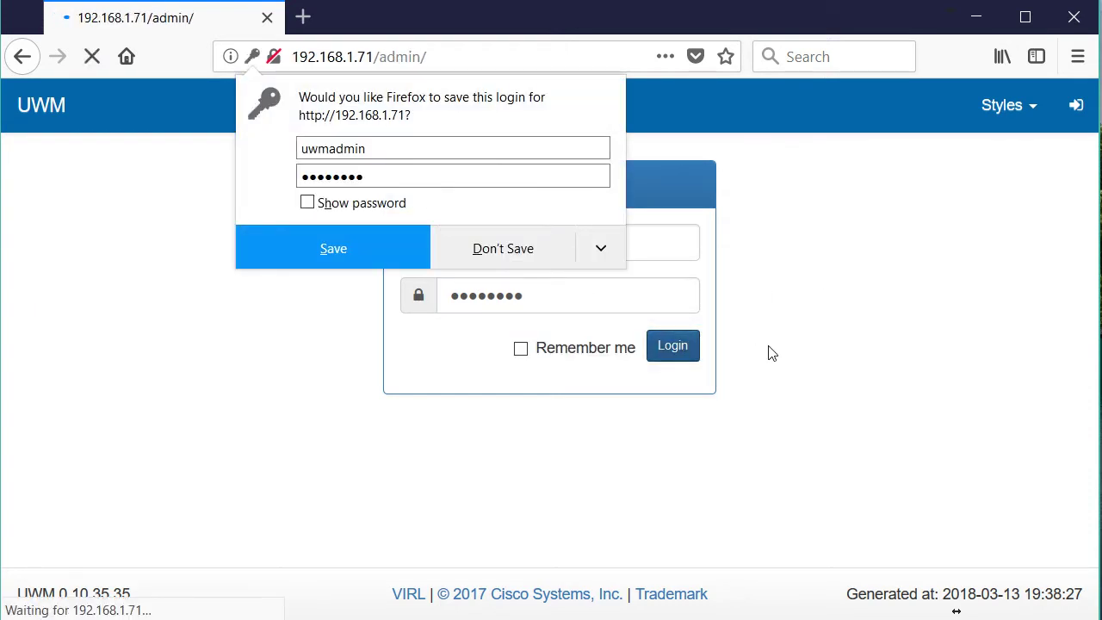
# Save the login in Firefox and expand the VIRL Server section in the sidebar.
pyautogui.click(338, 246)
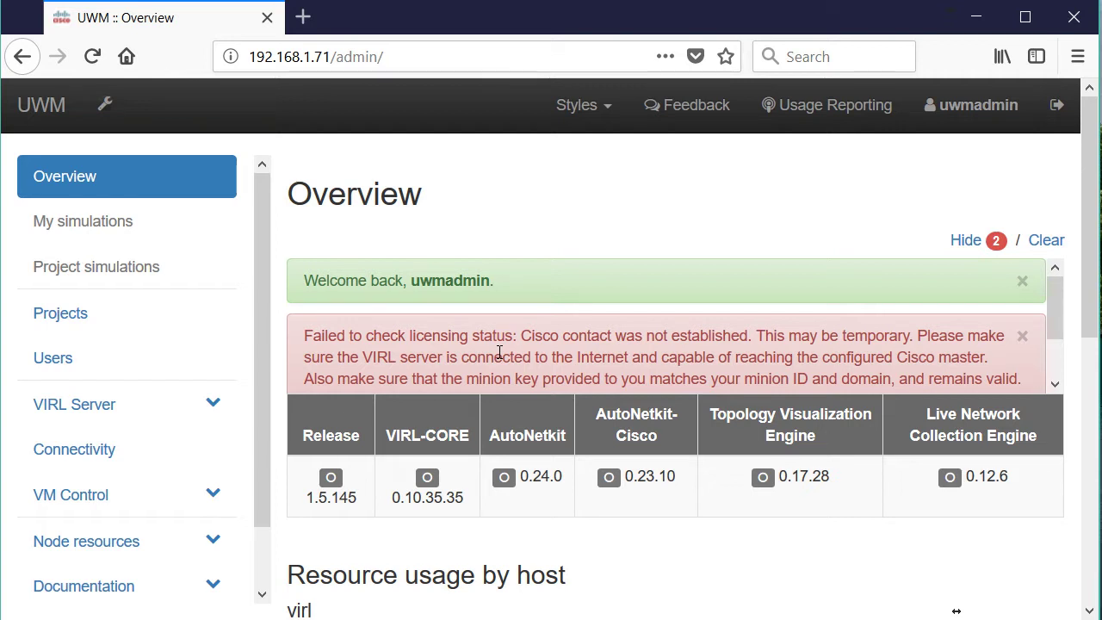
pyautogui.click(135, 416)
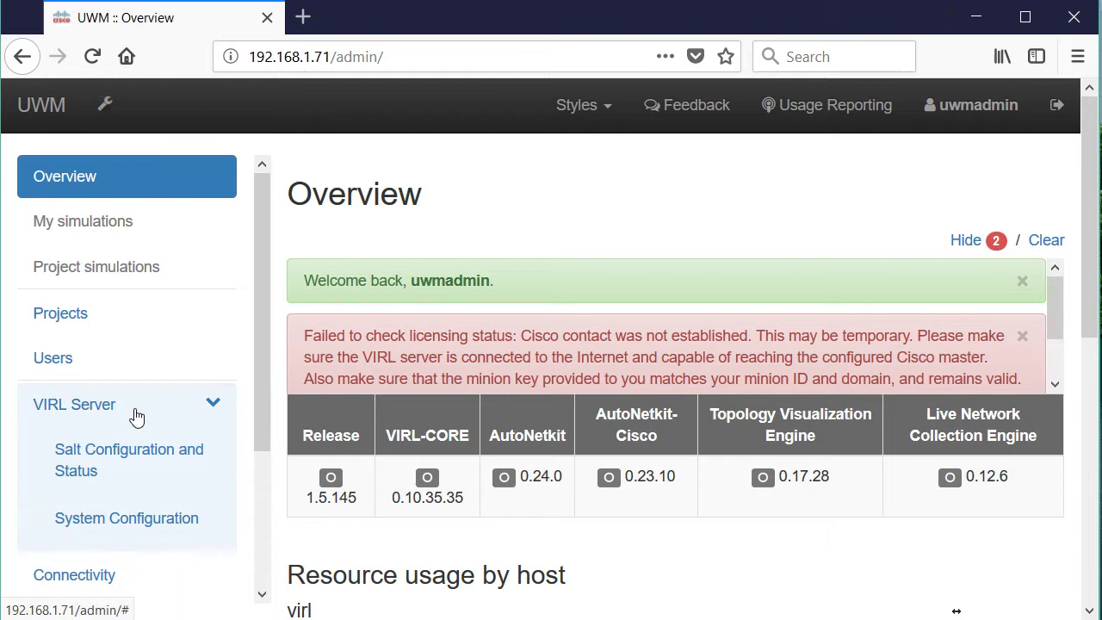
pyautogui.scroll(-3, 259, 424)
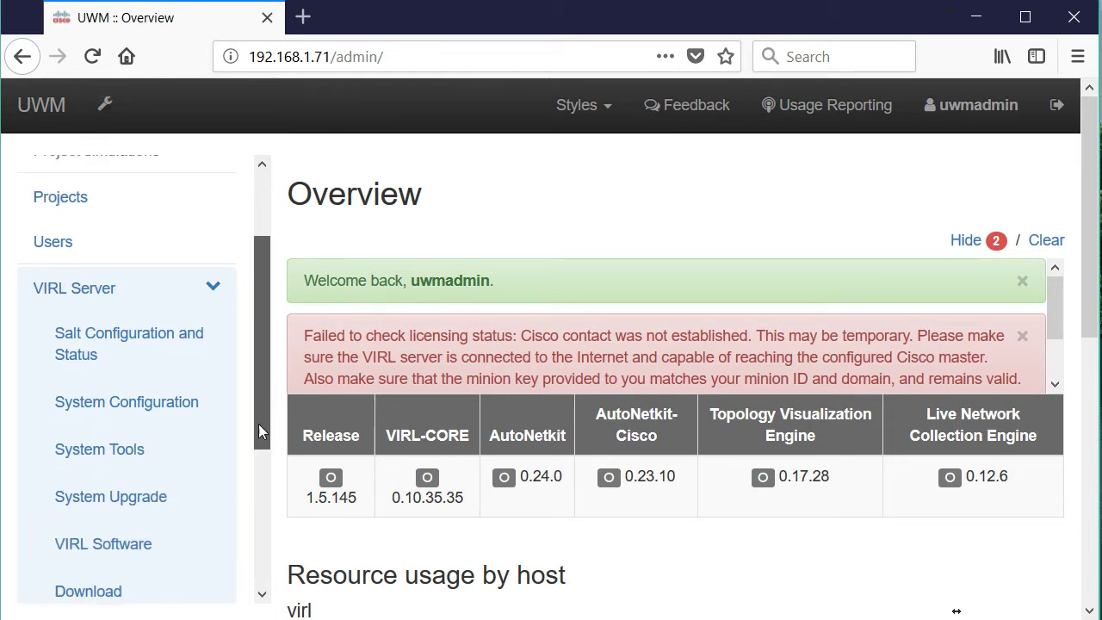
pyautogui.scroll(-2, 259, 423)
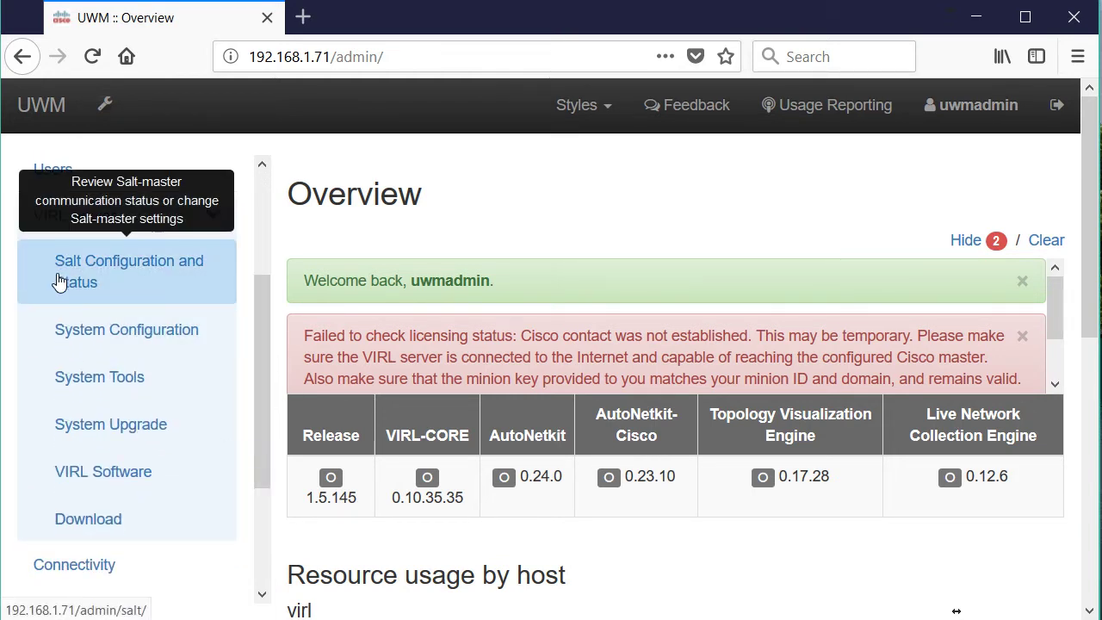
# Open Salt Configuration and Status, which shows the rejected minion key and failing connect check.
pyautogui.click(66, 299)
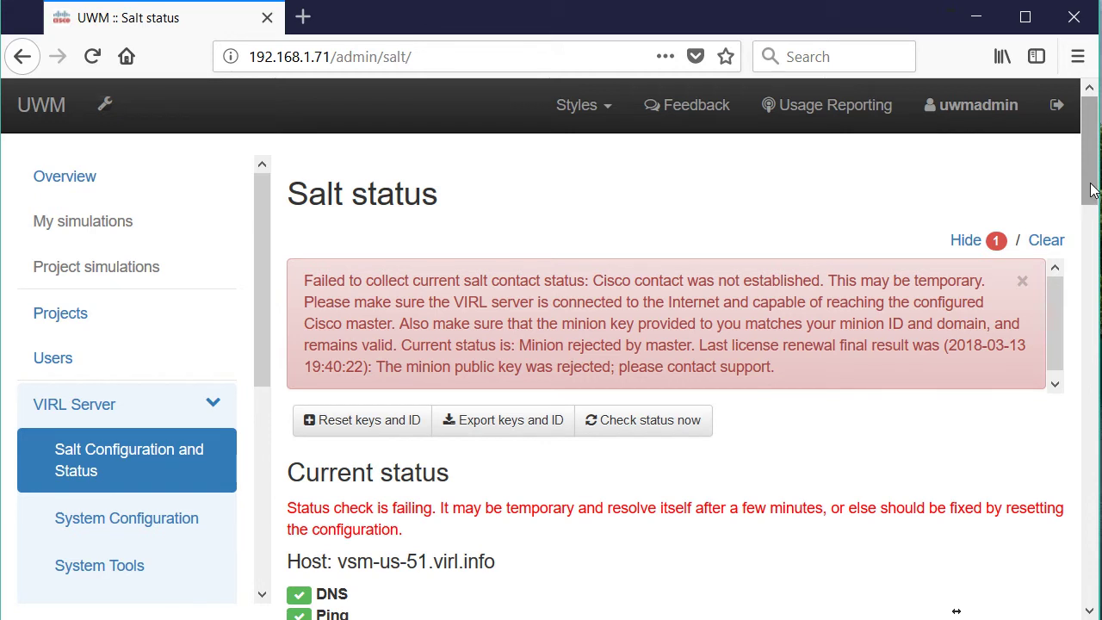
pyautogui.moveTo(1090, 189); pyautogui.dragTo(1008, 189)
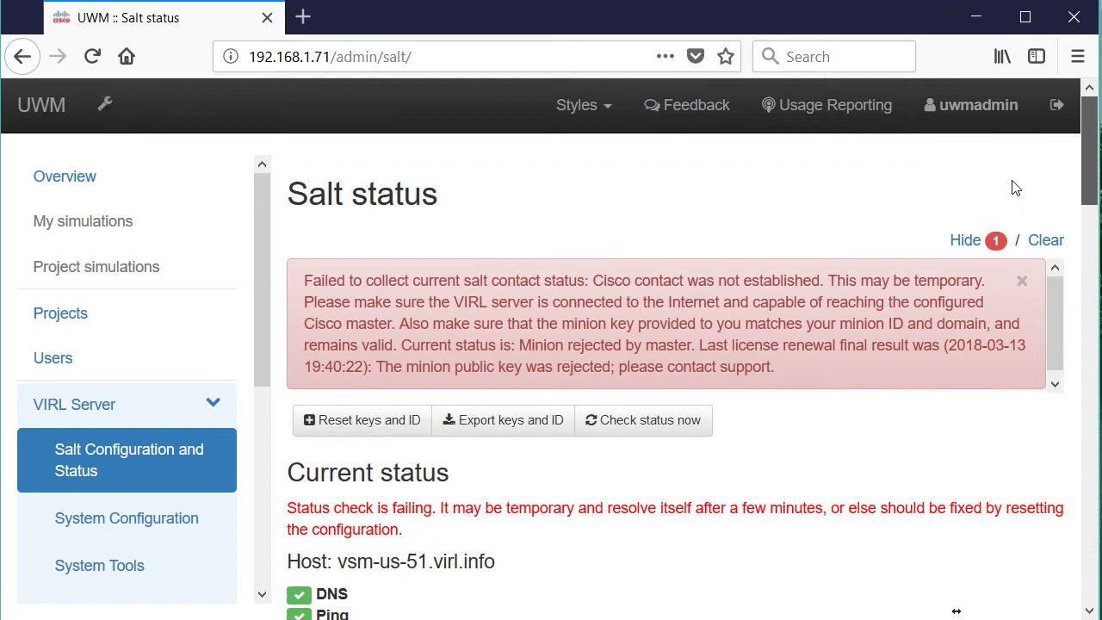
# Reset keys and ID using the US salt masters and the minion RSA key.
pyautogui.click(369, 420)
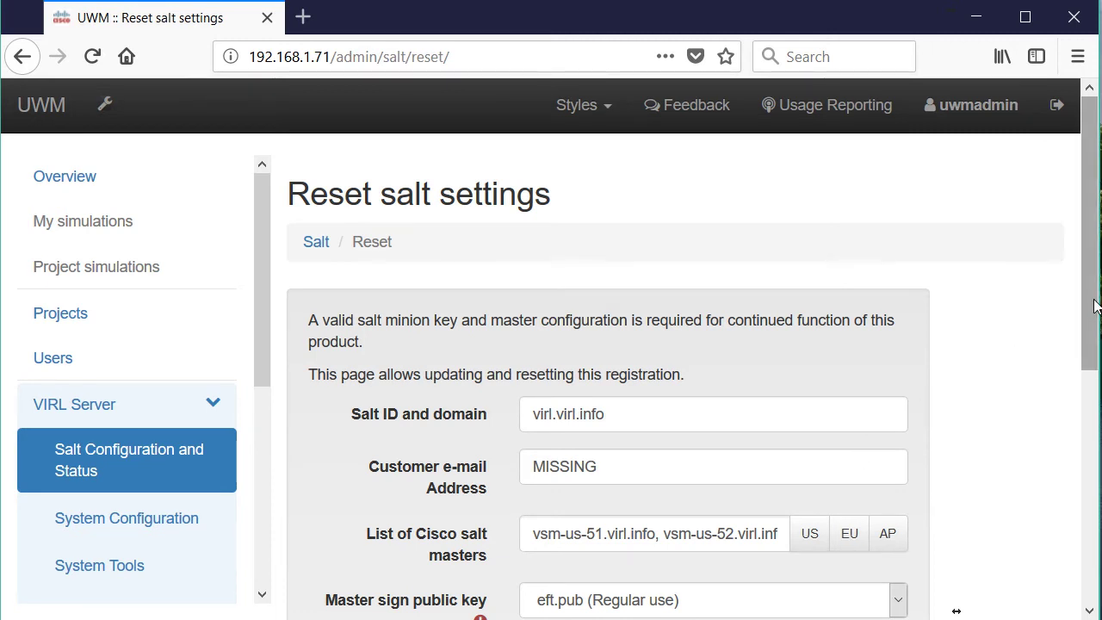
pyautogui.scroll(-3, 1093, 305)
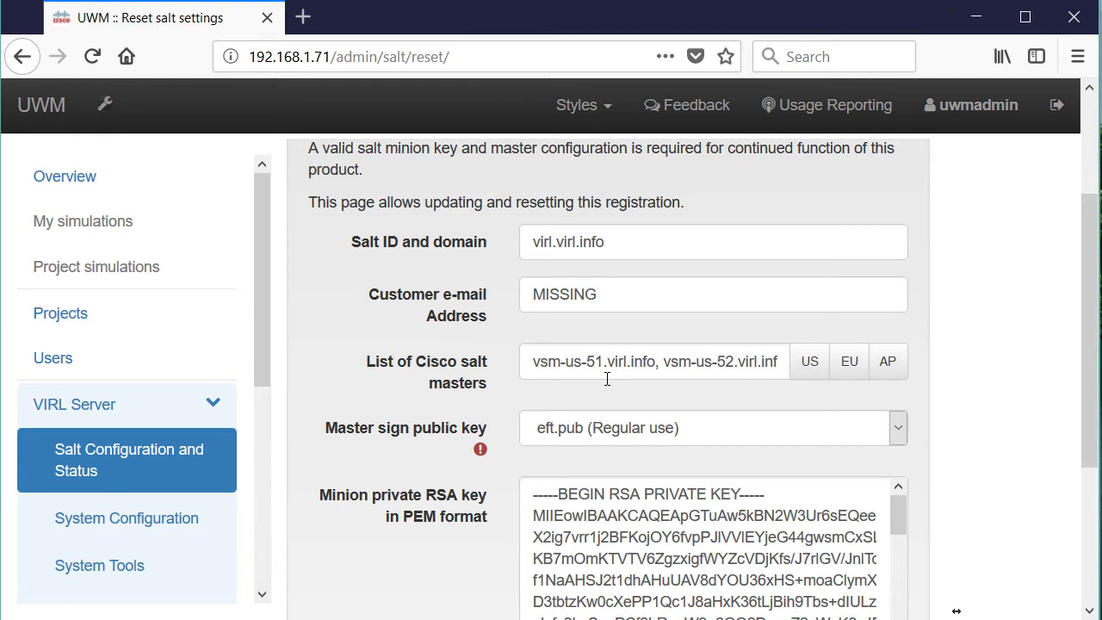
pyautogui.click(809, 366)
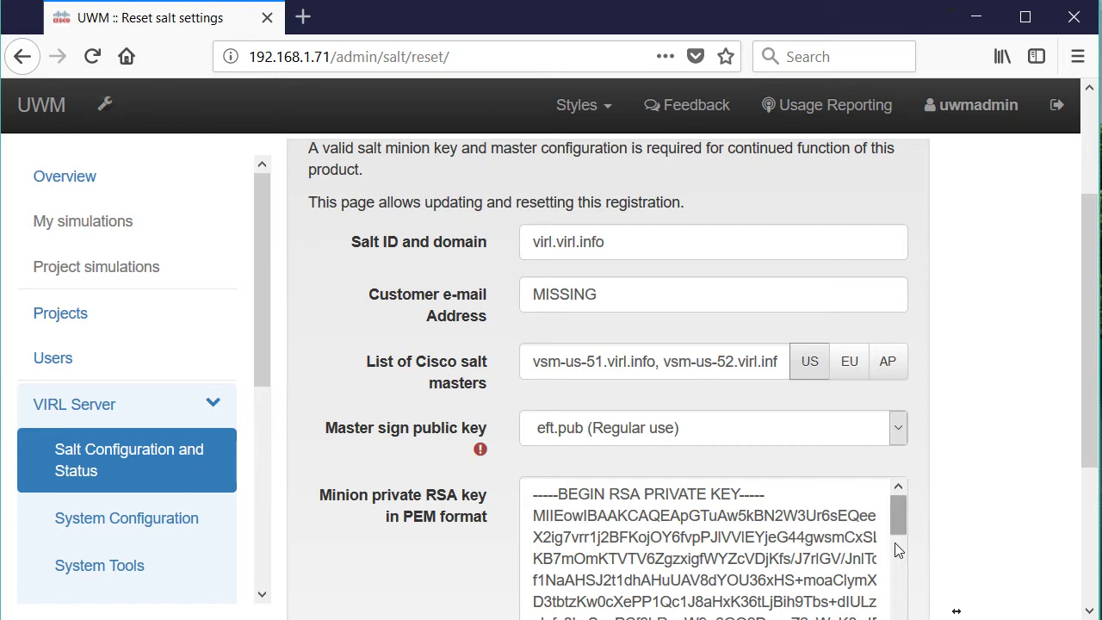
pyautogui.moveTo(898, 521); pyautogui.dragTo(895, 616)
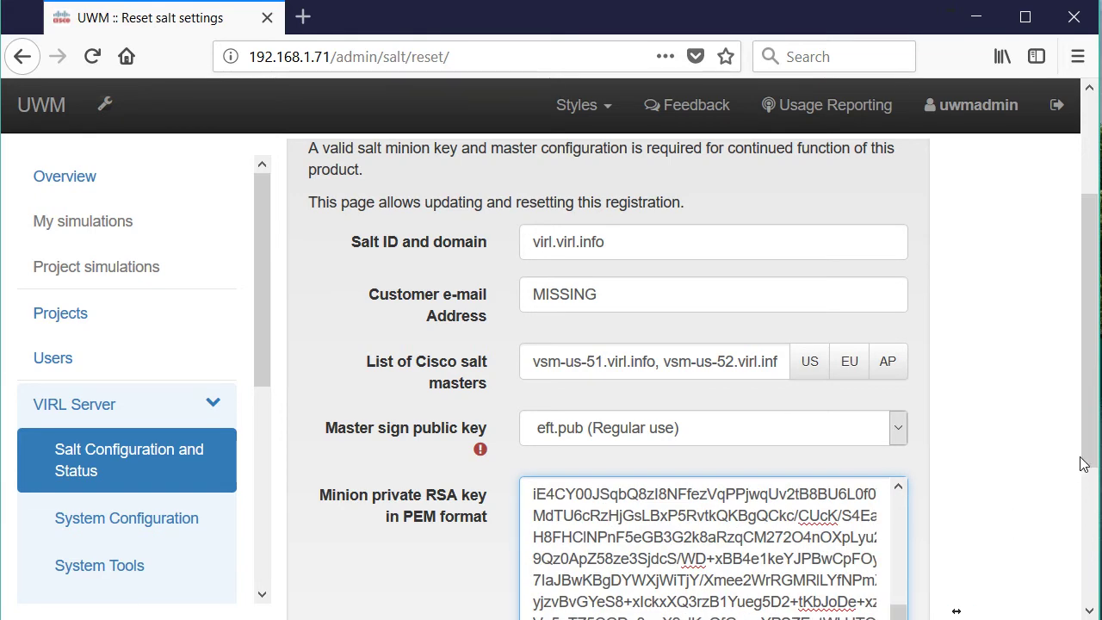
pyautogui.moveTo(1090, 446); pyautogui.dragTo(1082, 572)
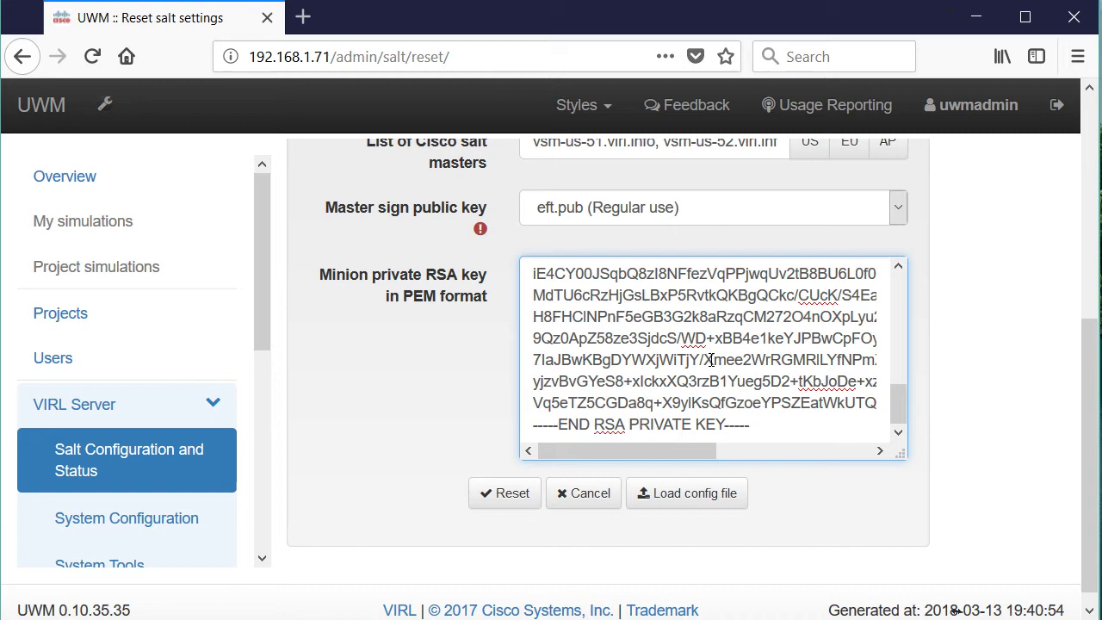
pyautogui.scroll(5, 1093, 489)
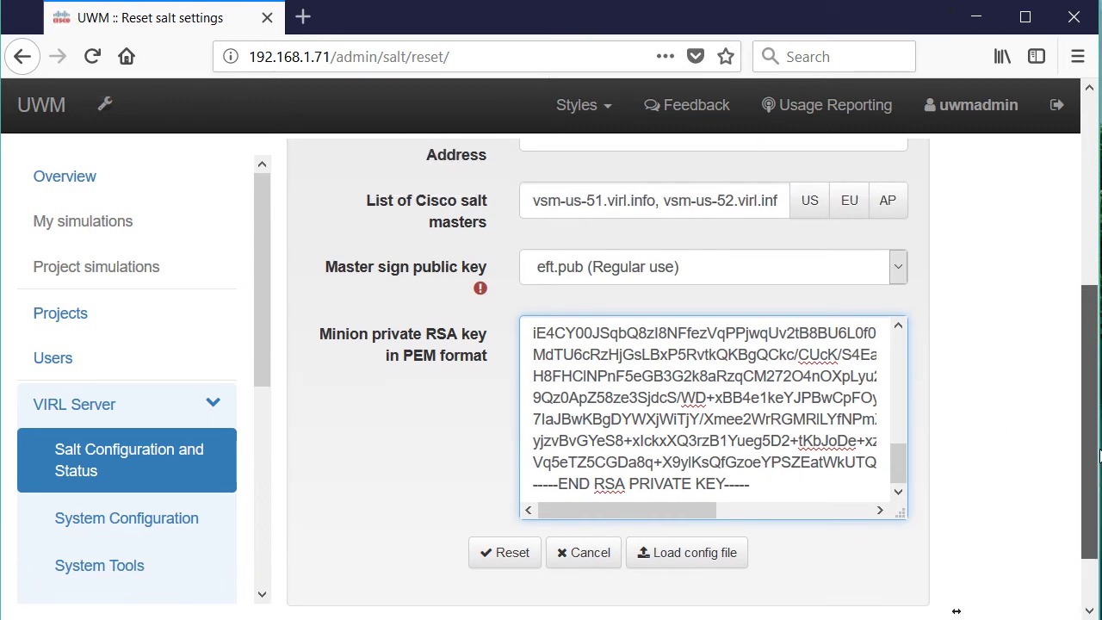
pyautogui.scroll(1, 955, 610)
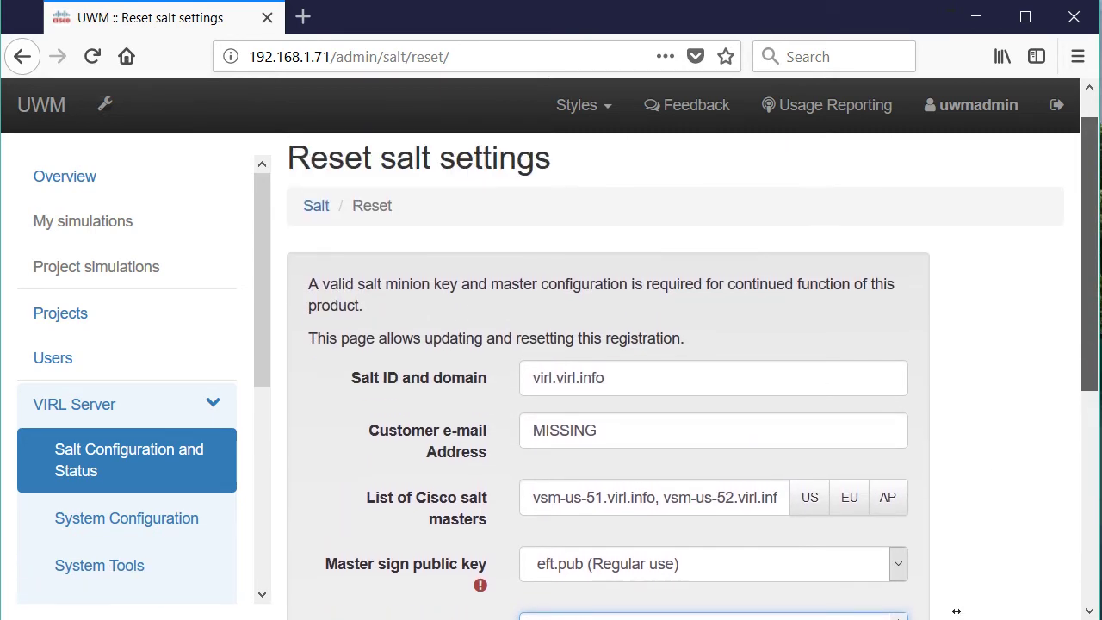
pyautogui.scroll(-3, 955, 610)
pyautogui.scroll(2, 955, 610)
pyautogui.scroll(-3, 955, 610)
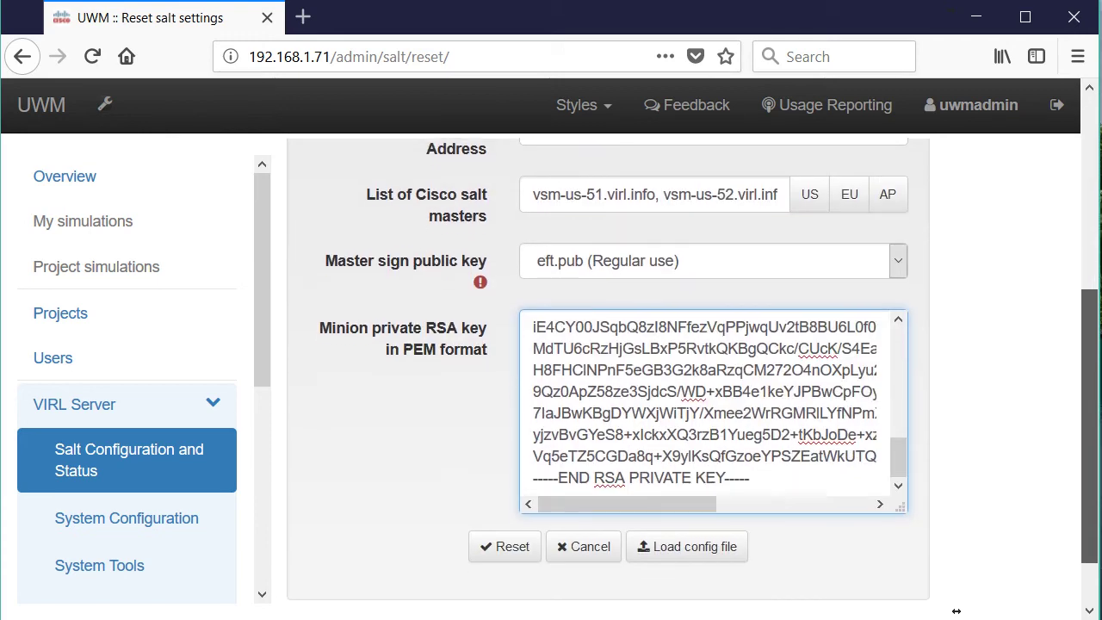
pyautogui.scroll(3, 956, 610)
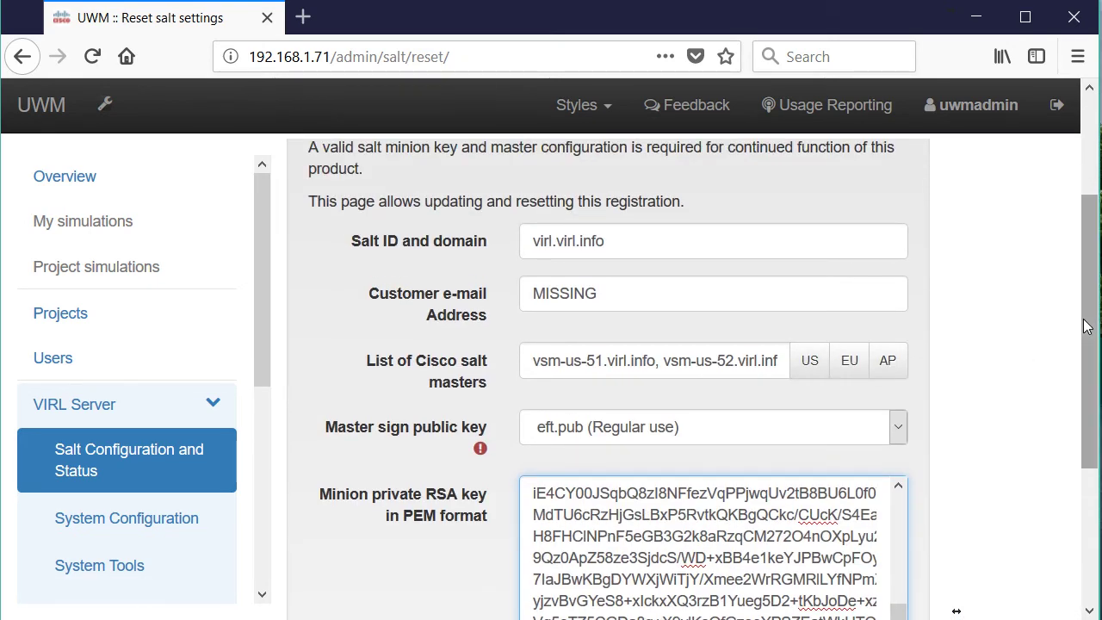
pyautogui.scroll(-3, 1074, 507)
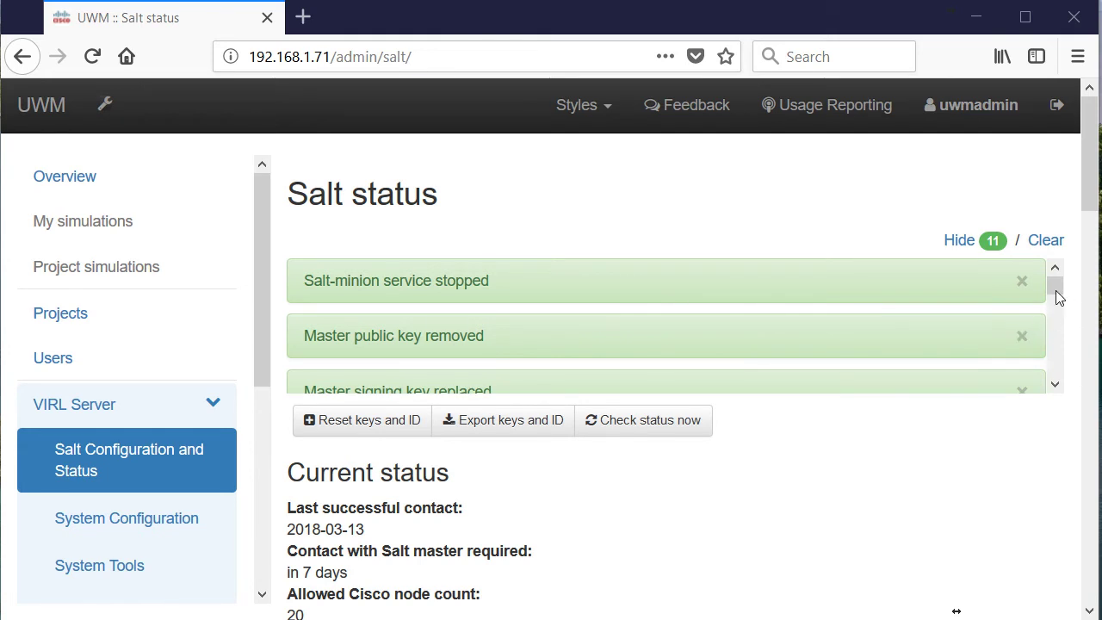
pyautogui.moveTo(1055, 288); pyautogui.dragTo(1053, 421)
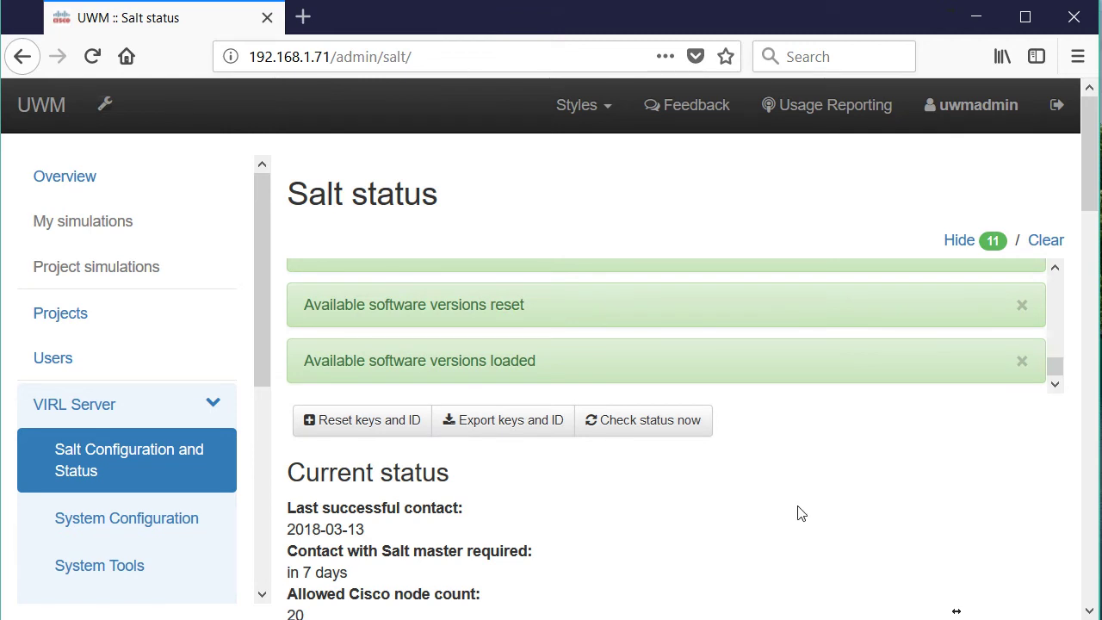
pyautogui.moveTo(378, 534); pyautogui.dragTo(286, 532)
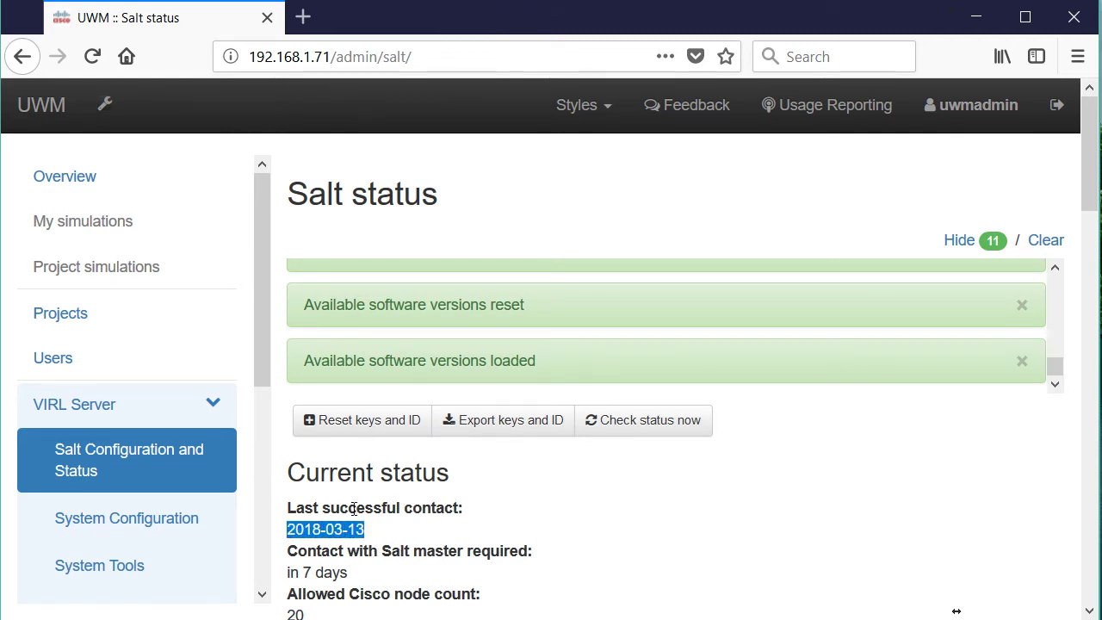
pyautogui.click(372, 582)
pyautogui.moveTo(372, 583); pyautogui.dragTo(273, 586)
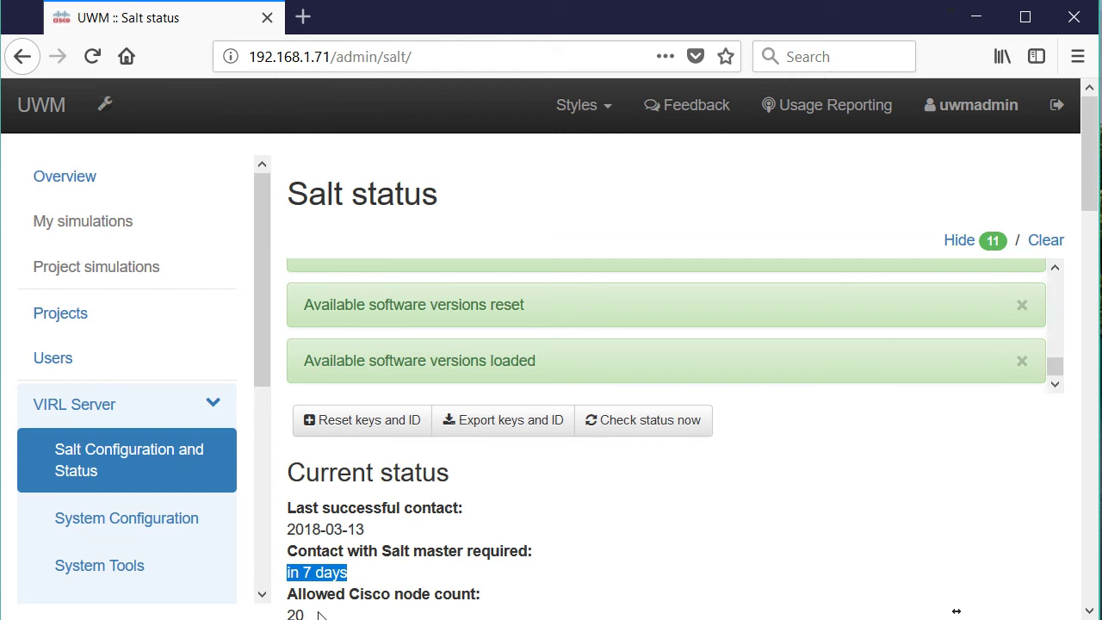
pyautogui.click(301, 612)
pyautogui.moveTo(301, 612); pyautogui.dragTo(288, 602)
pyautogui.click(669, 524)
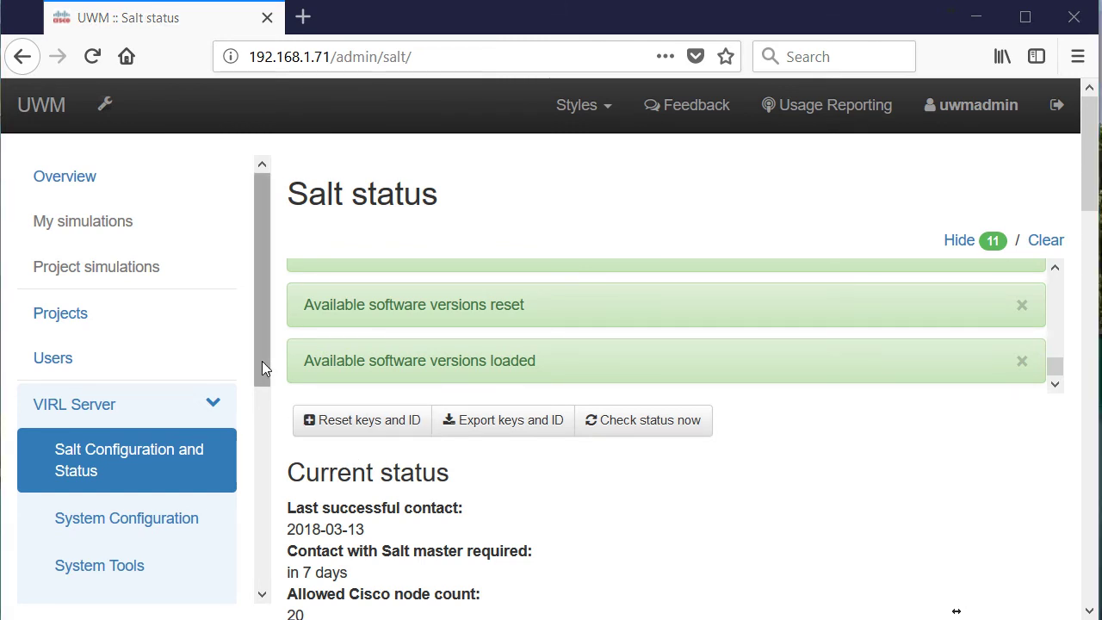
pyautogui.moveTo(261, 361); pyautogui.dragTo(261, 394)
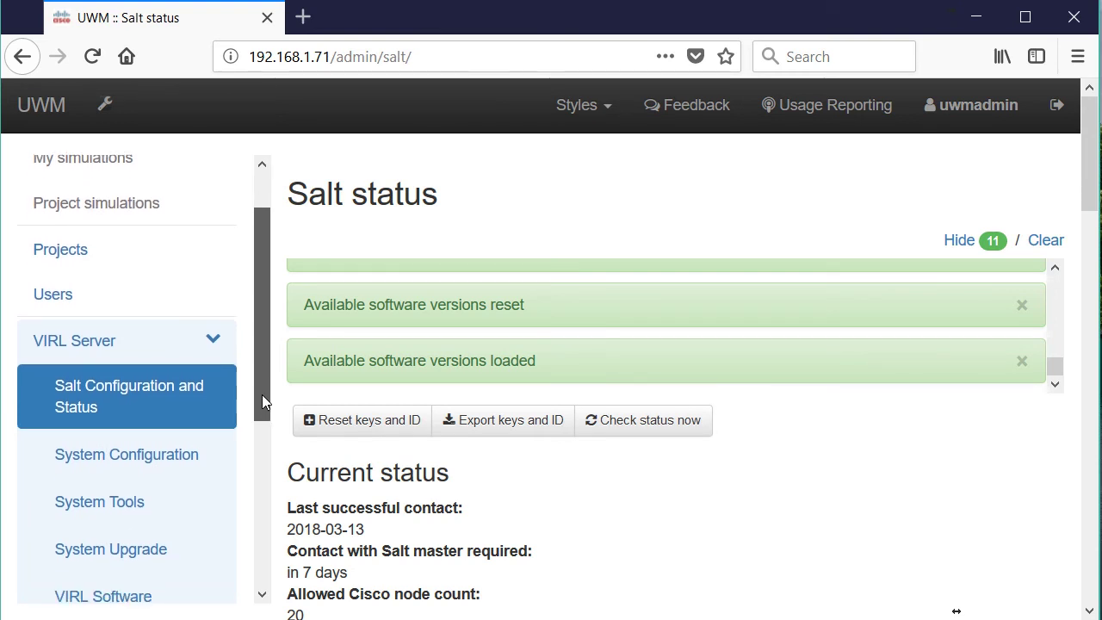
pyautogui.moveTo(261, 394); pyautogui.dragTo(264, 471)
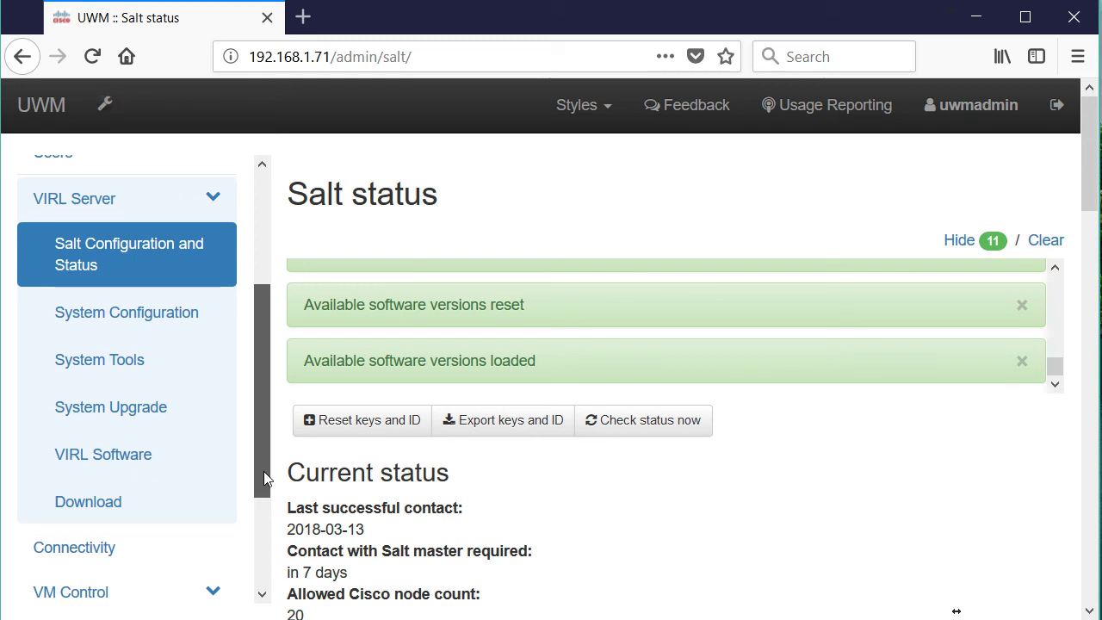
# Open the Download page listing VIRL client and VM Maestro installers for Linux, Windows and macOS.
pyautogui.click(91, 511)
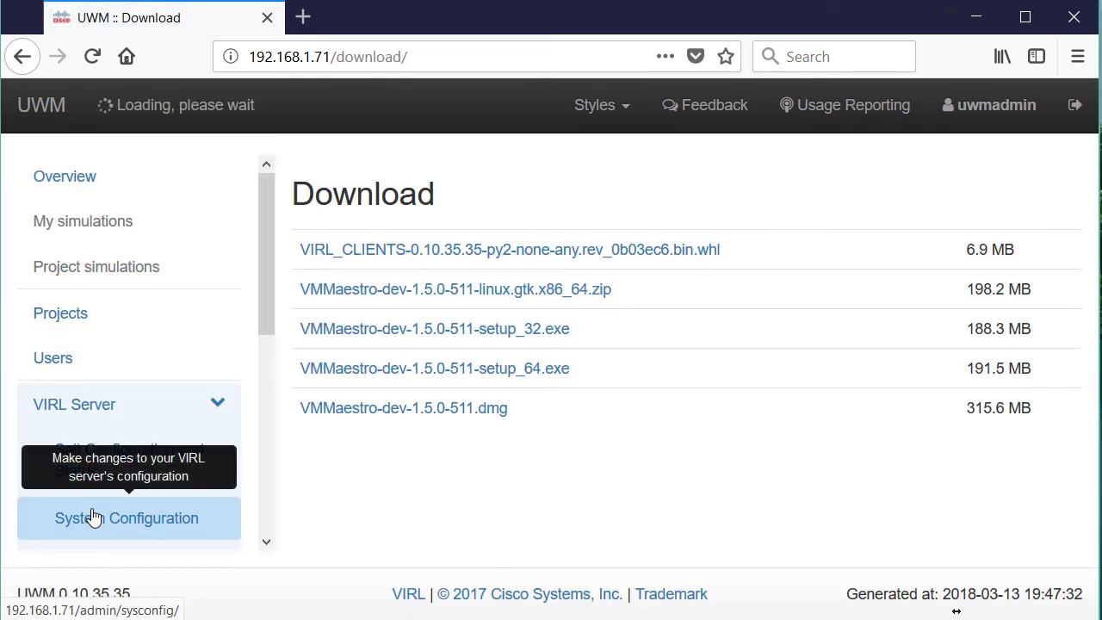